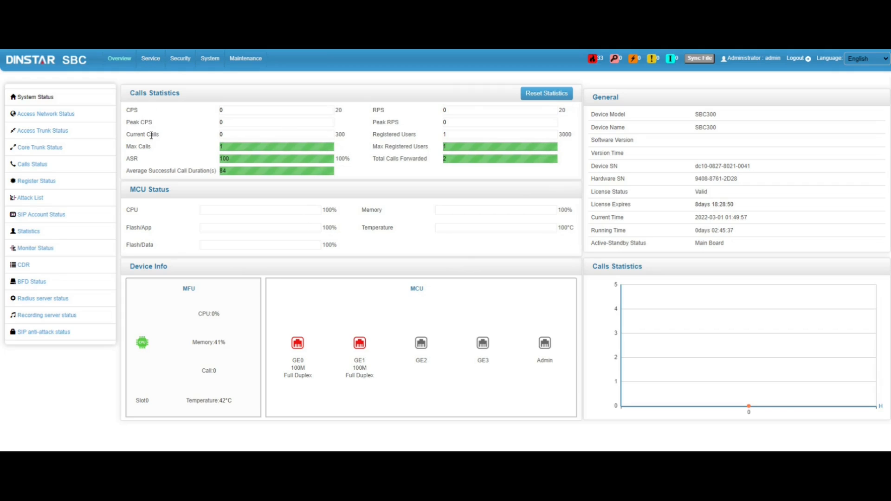
- Review the PublicNetwork access network settings (GE0, port 5090) and close them unchanged
click(156, 65)
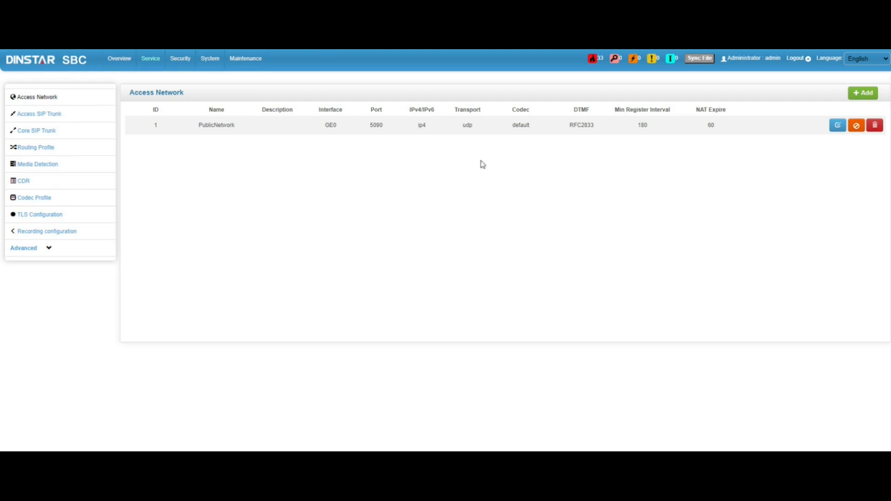
click(838, 125)
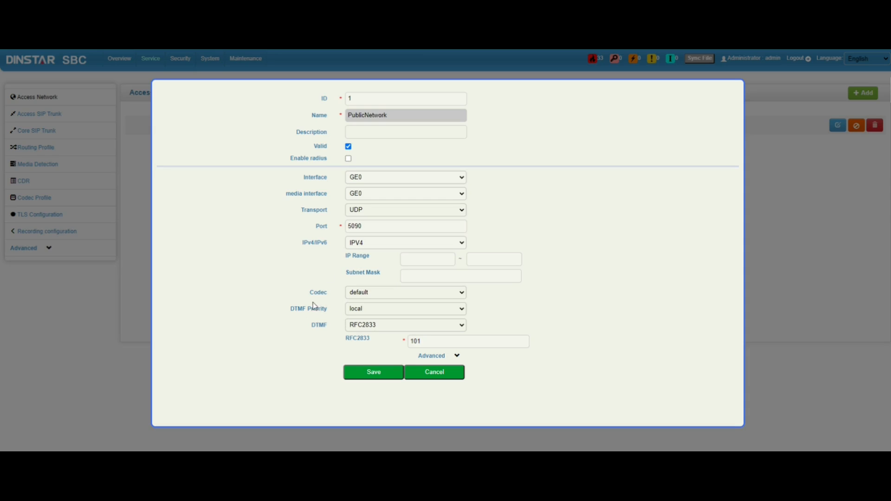
click(445, 381)
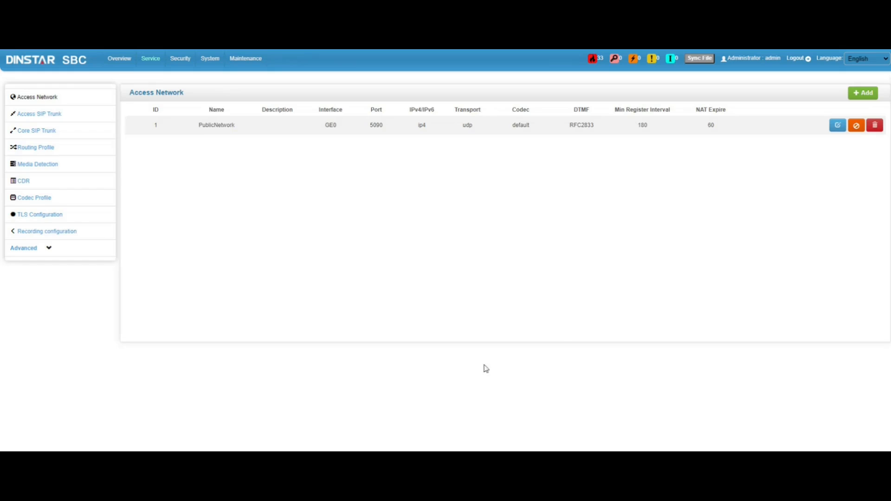
click(50, 116)
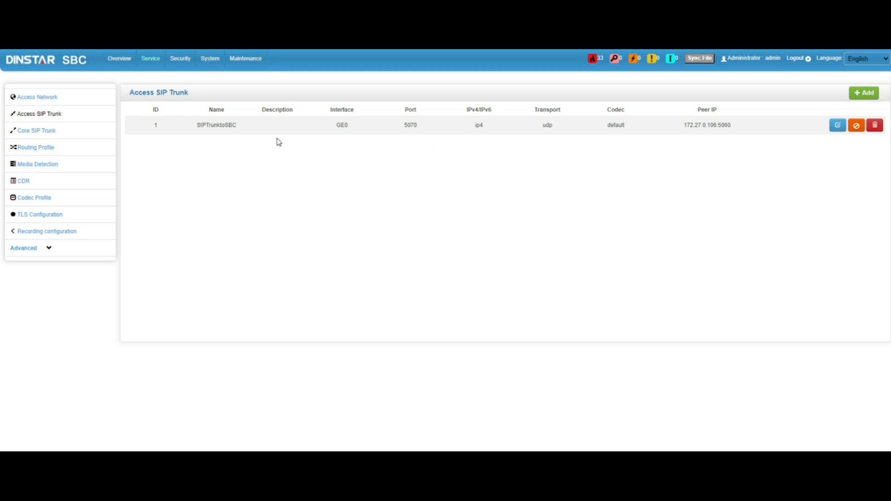
- Inspect the SIPTrunktoSBC access trunk unchanged, then list the core trunk LocalNetwork on GE1
click(836, 127)
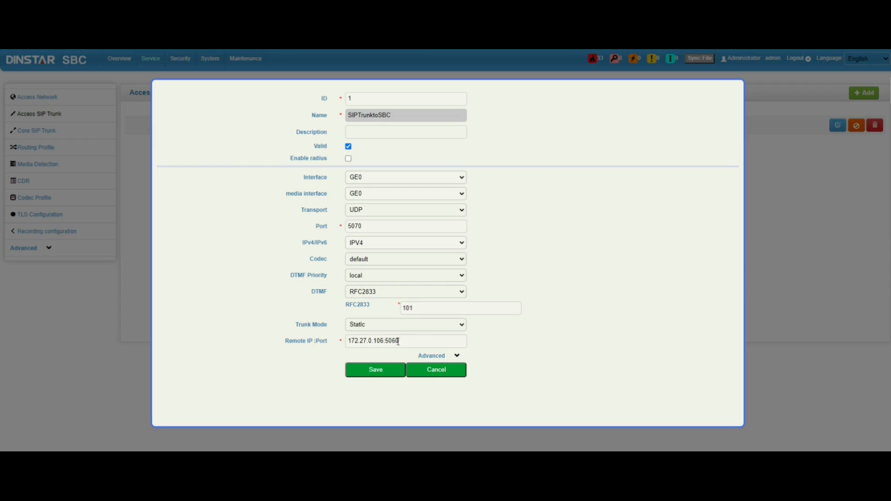
click(433, 371)
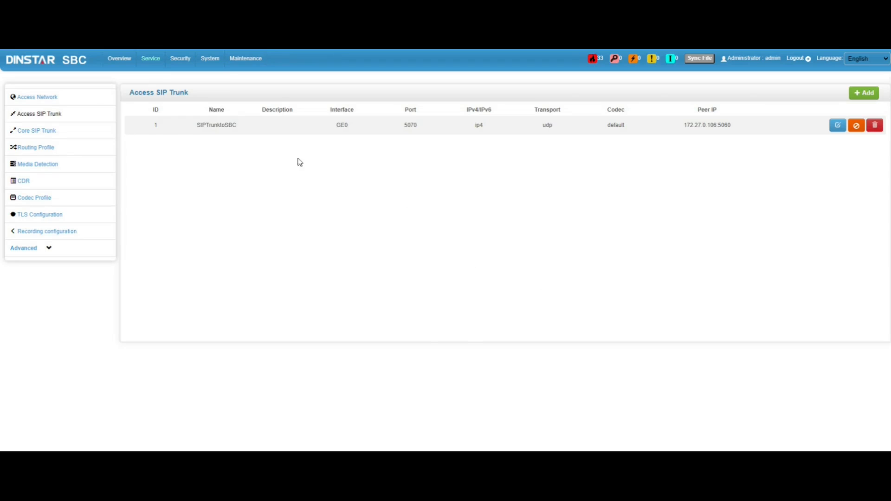
click(56, 134)
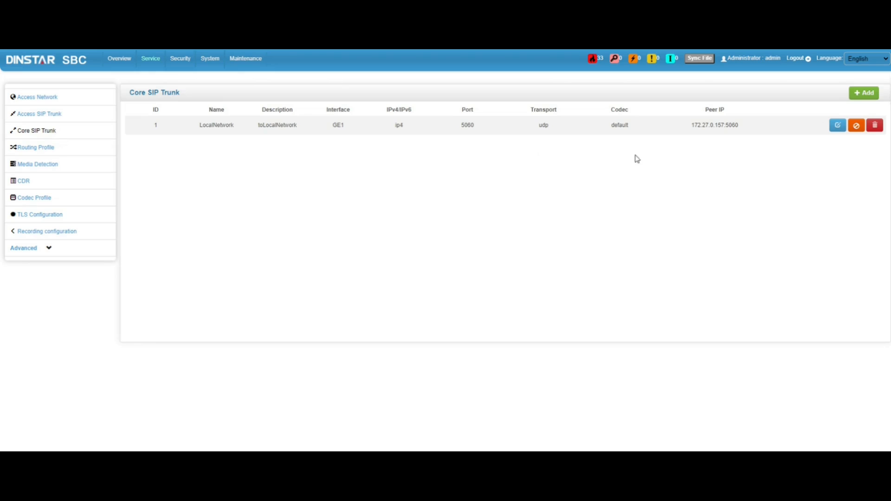
click(838, 125)
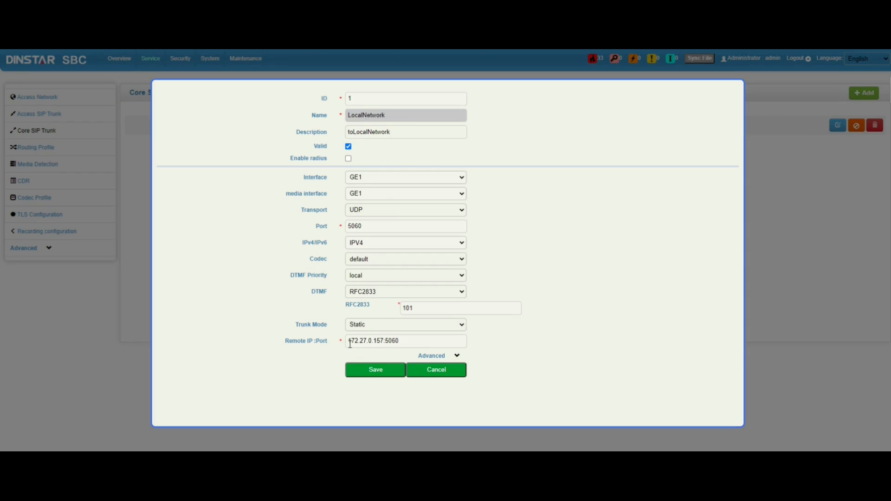
click(436, 371)
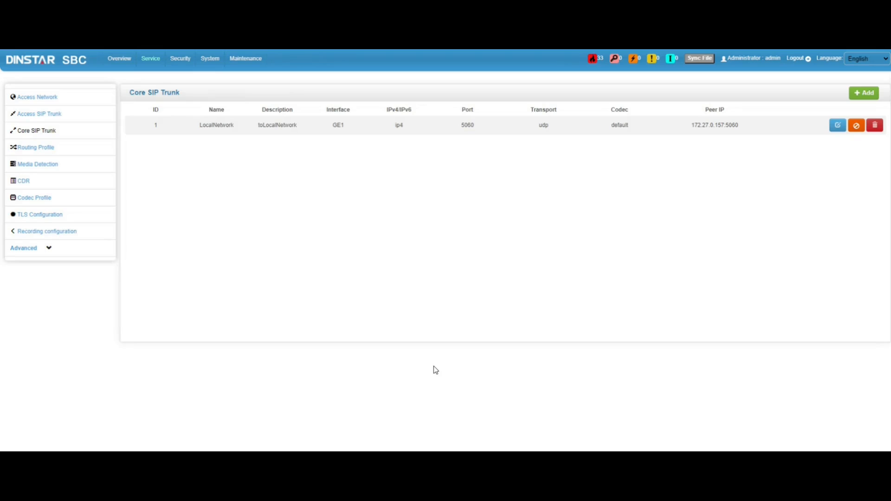
click(43, 149)
- Open Call Routing and inspect route 1020's Source condition, SIPTrunktoSBC
click(47, 169)
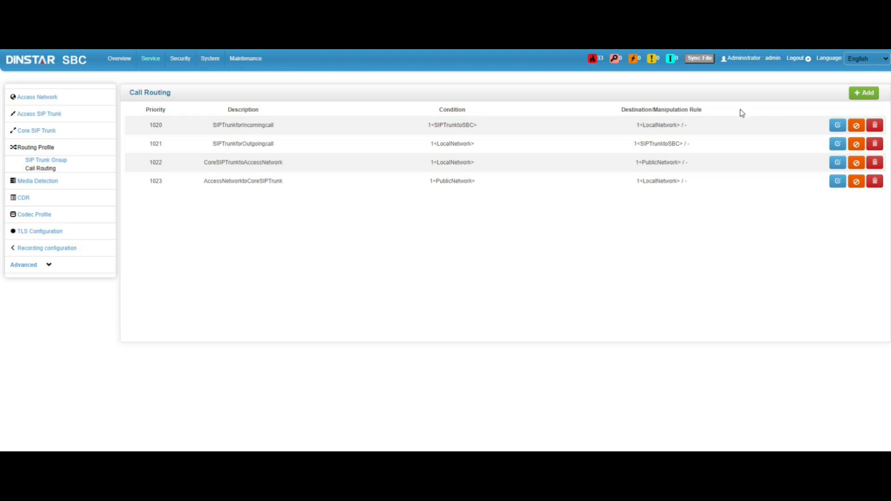
click(838, 126)
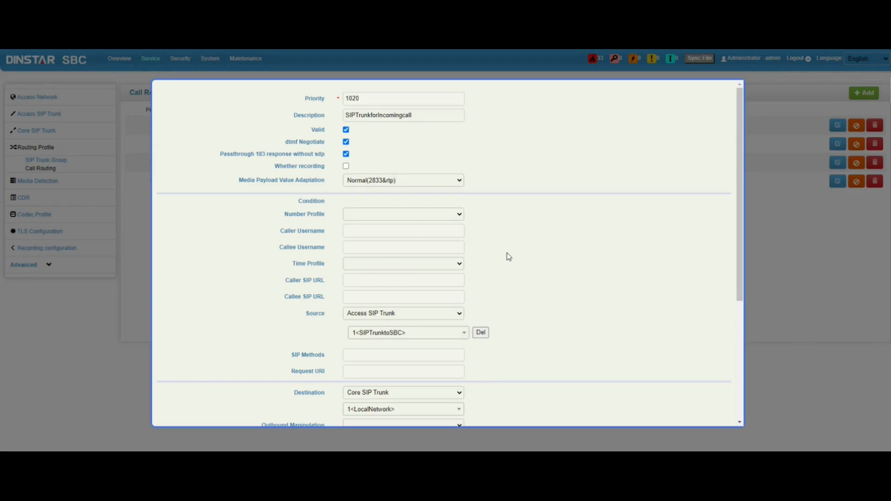
scroll(509, 257, down, 1)
scroll(507, 253, down, 4)
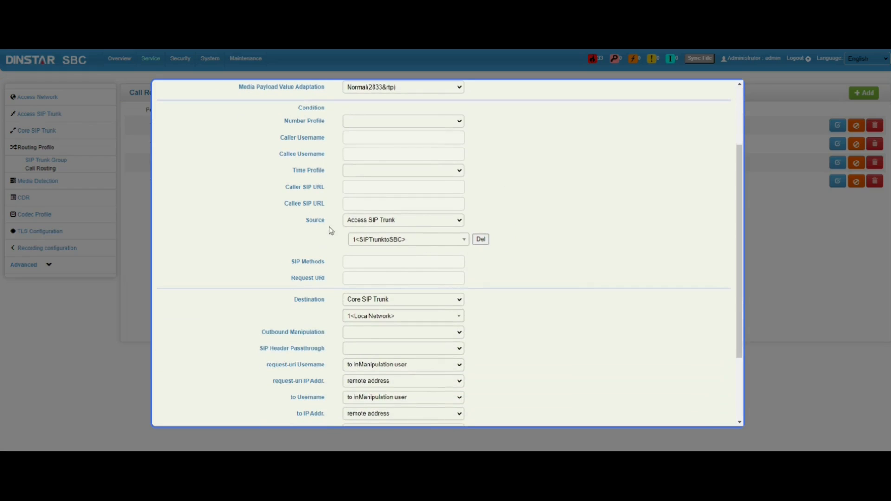
drag(306, 220, 326, 221)
click(318, 233)
- Confirm route 1020's Destination is LocalNetwork and close the rule unchanged
drag(296, 302, 318, 301)
click(320, 300)
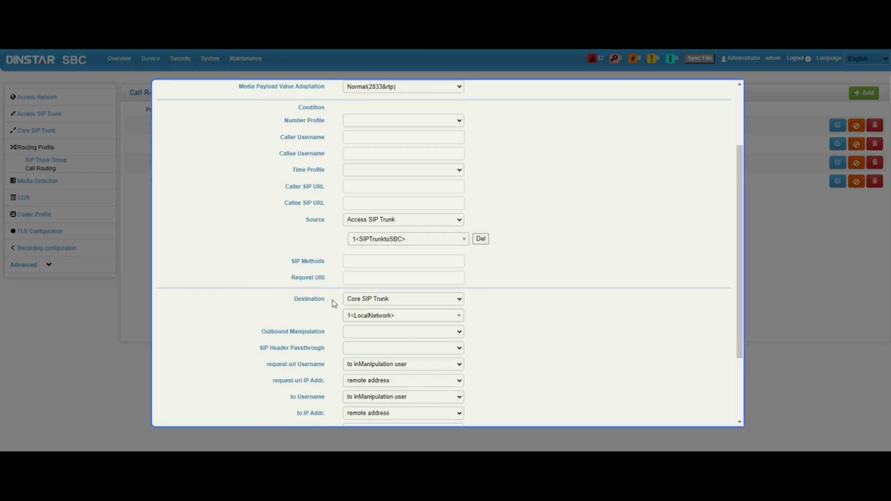
scroll(320, 300, down, 1)
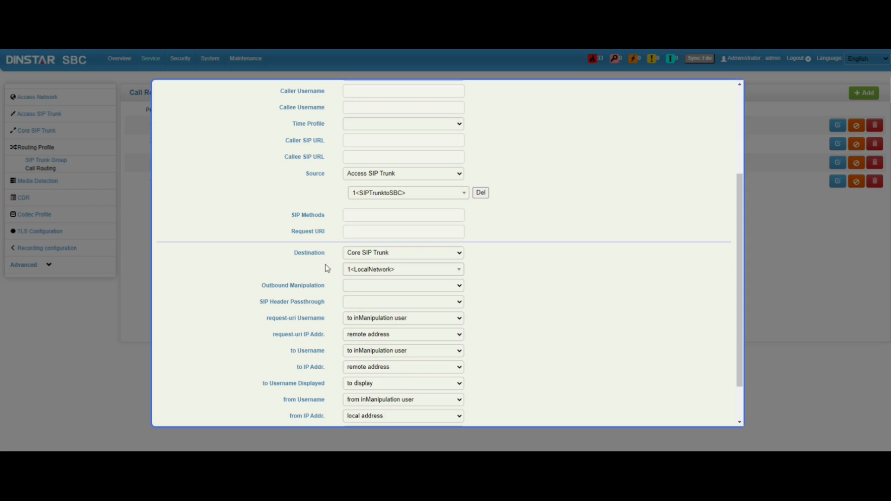
scroll(323, 263, down, 1)
scroll(327, 268, up, 4)
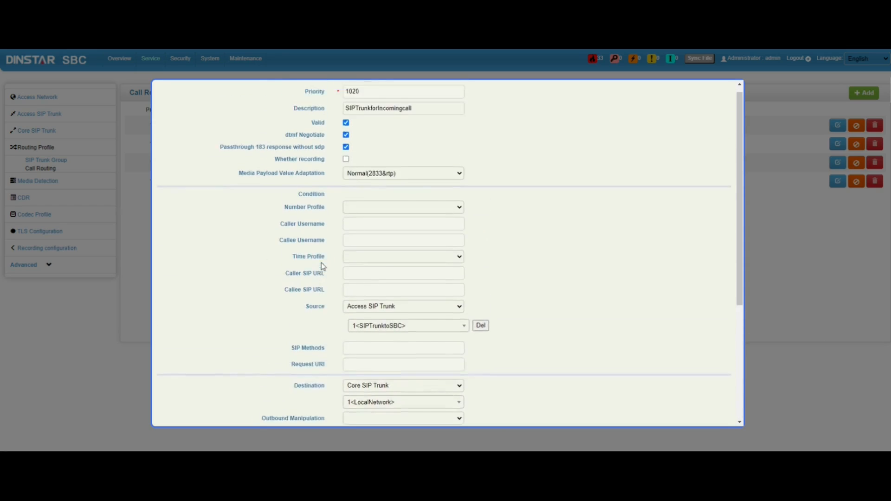
scroll(325, 265, down, 4)
click(440, 402)
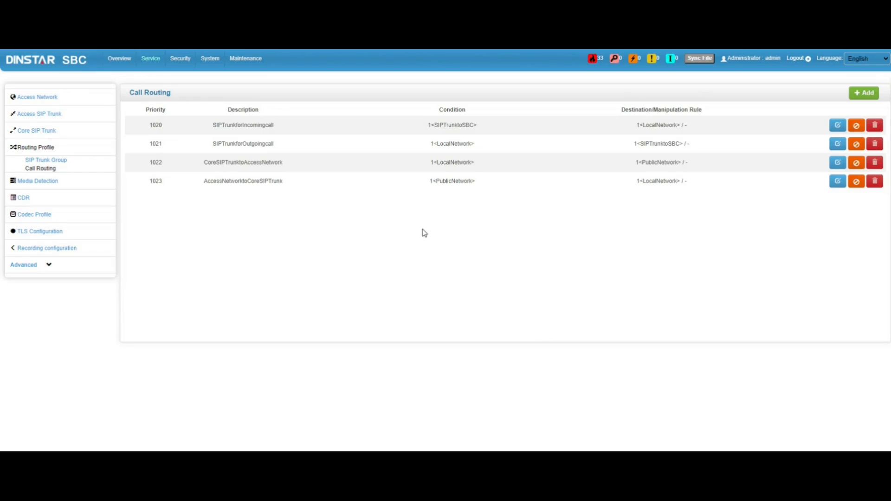
click(838, 144)
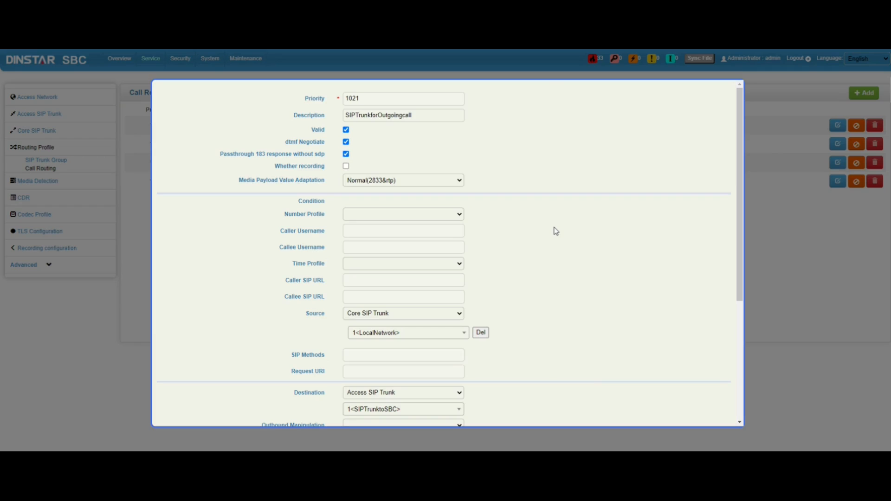
- Scroll through outgoing route 1021, LocalNetwork to SIPTrunktoSBC, and close it unchanged
scroll(542, 236, down, 2)
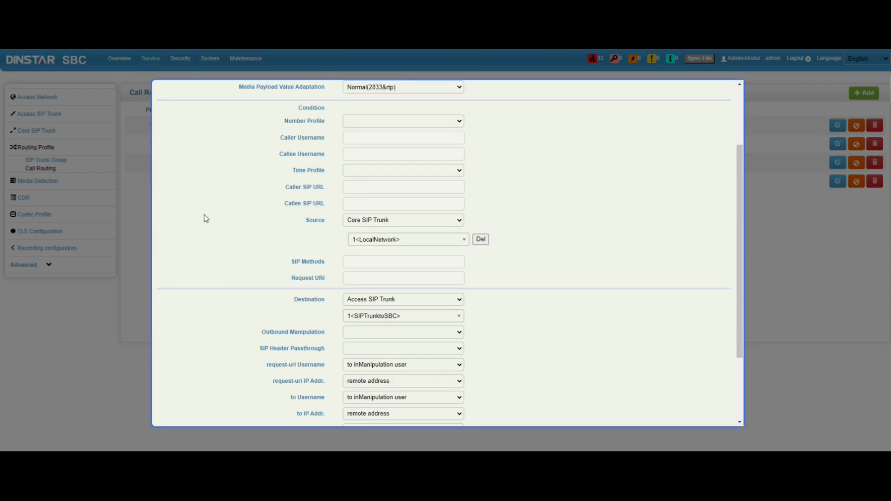
scroll(203, 218, up, 2)
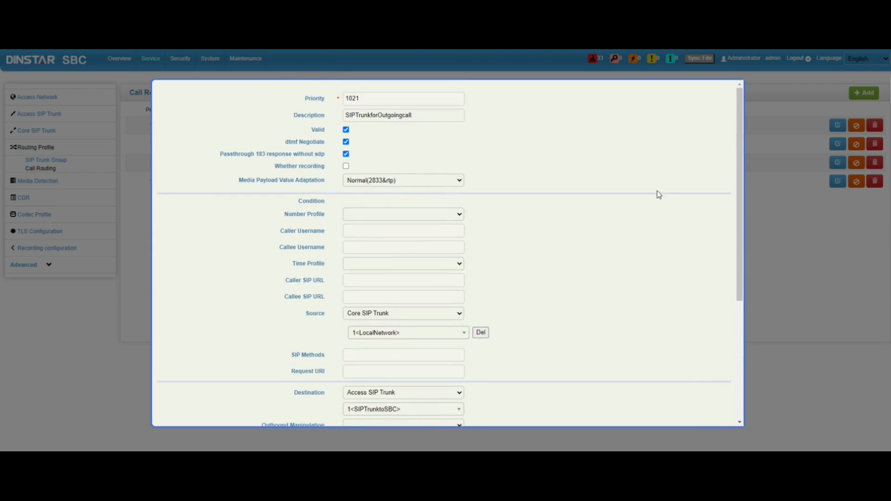
scroll(619, 281, down, 5)
click(449, 401)
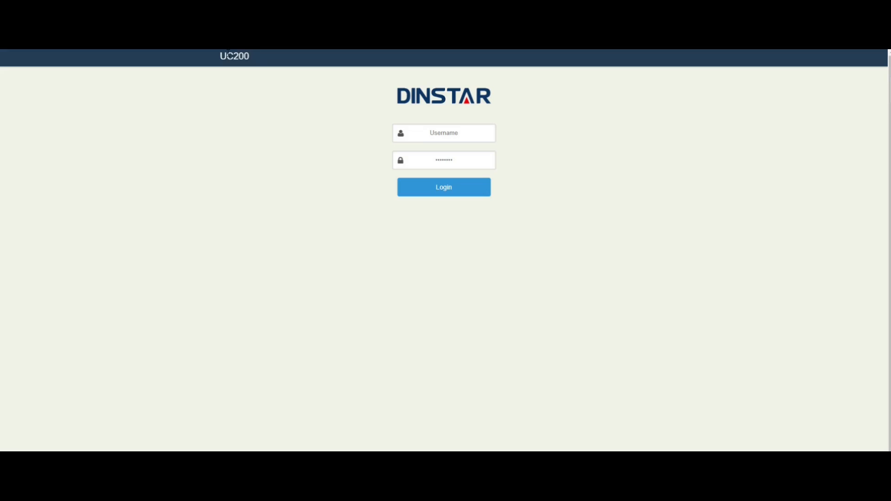
- Log in to the UC200 as admin and decline Chrome's offer to save the password
click(423, 134)
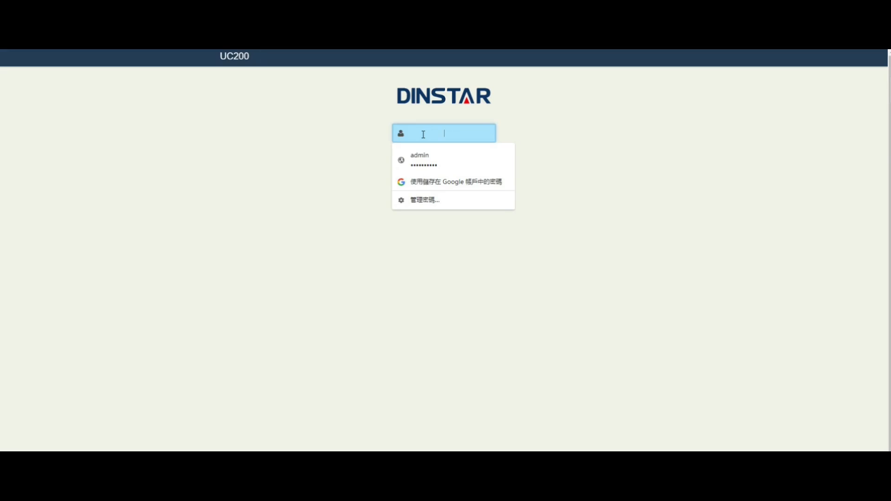
text(admin)
key(space)
key(Tab)
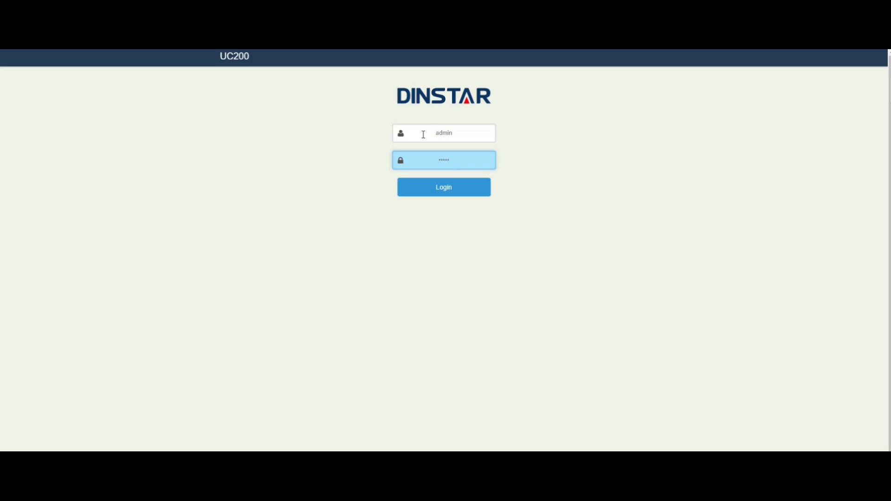
key(Return)
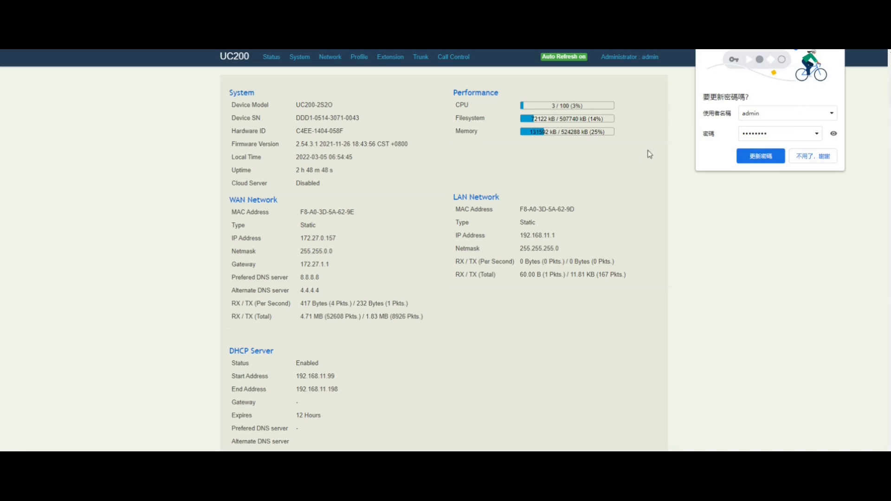
click(817, 159)
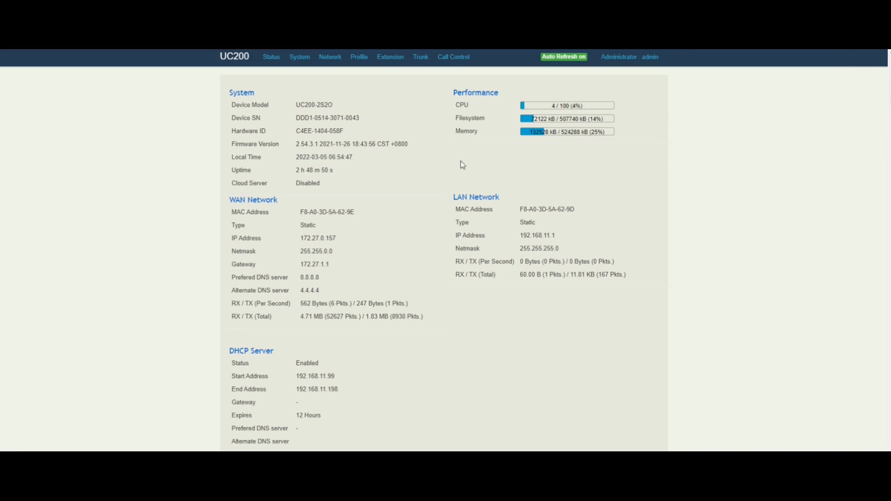
- Check the SBC SIP trunk at 172.27.0.197:5060, then go to the SIP extensions list
mouse_move(421, 58)
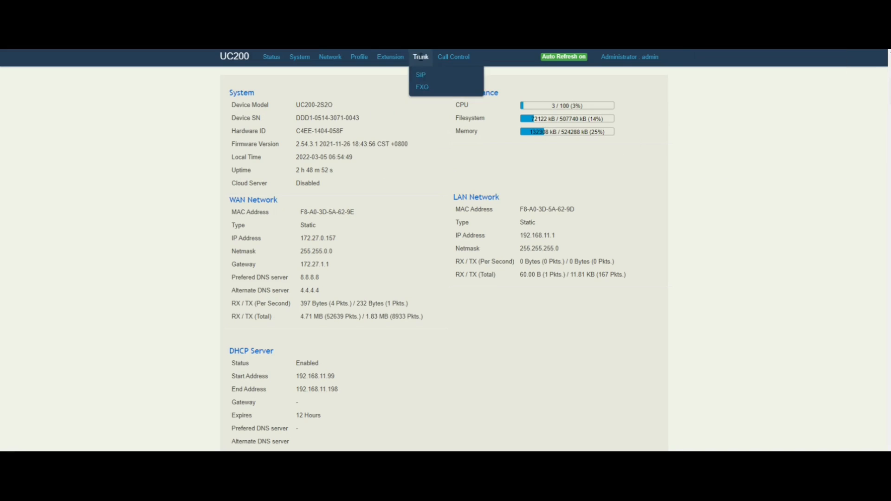
click(421, 75)
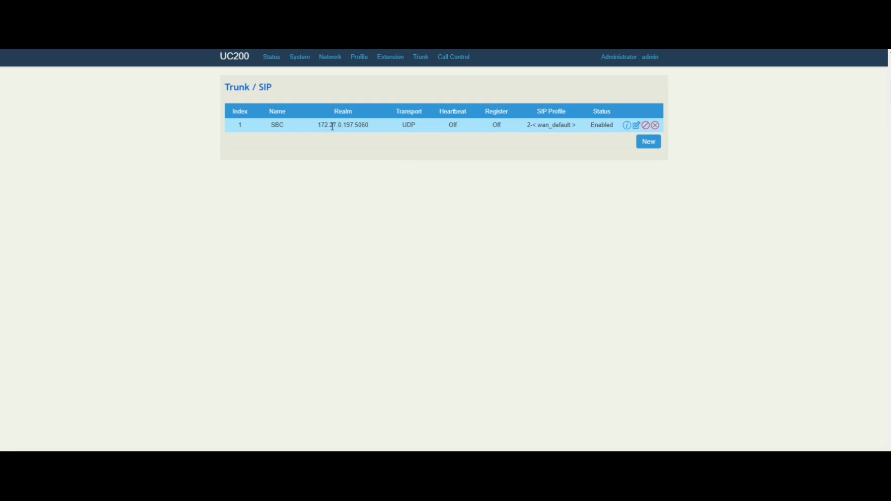
click(390, 56)
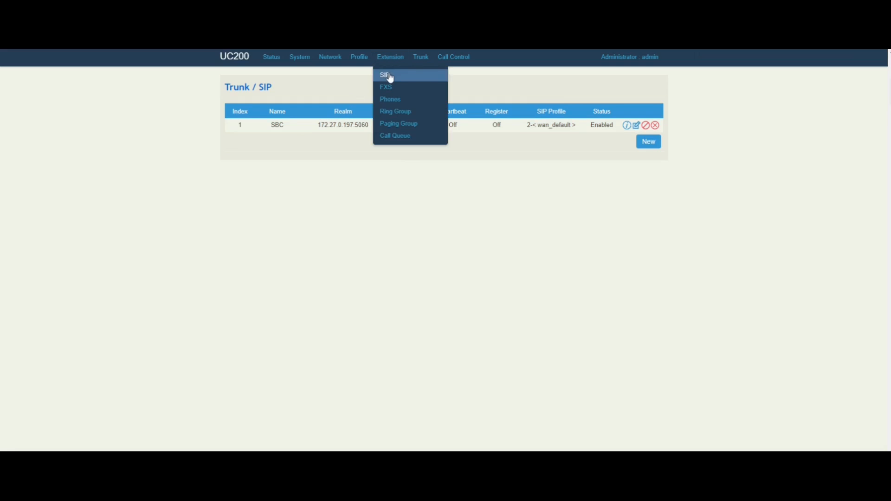
click(389, 76)
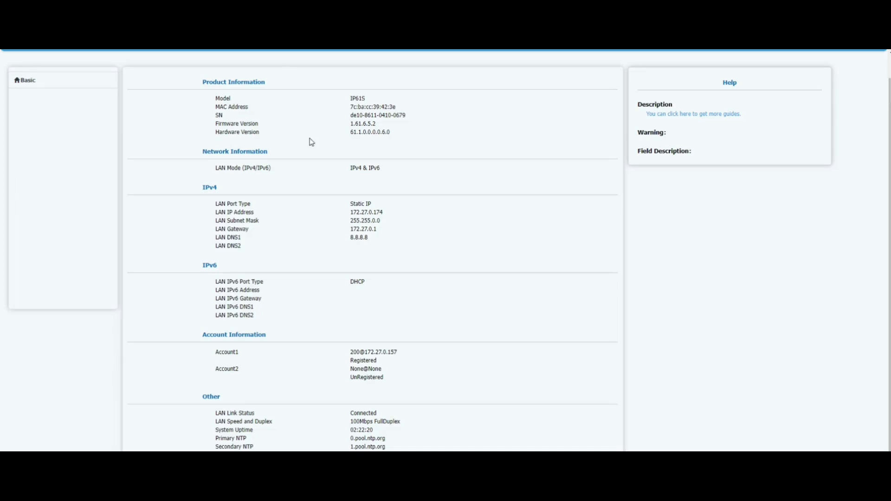
scroll(333, 177, up, 1)
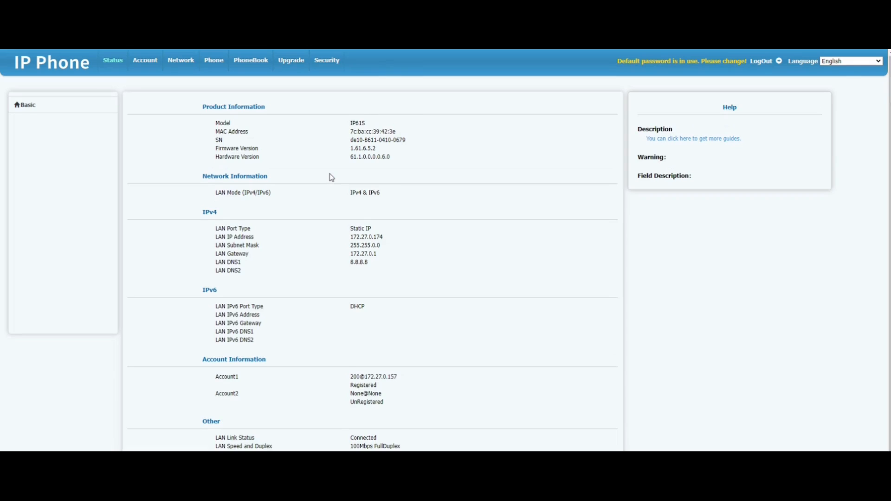
scroll(332, 177, down, 1)
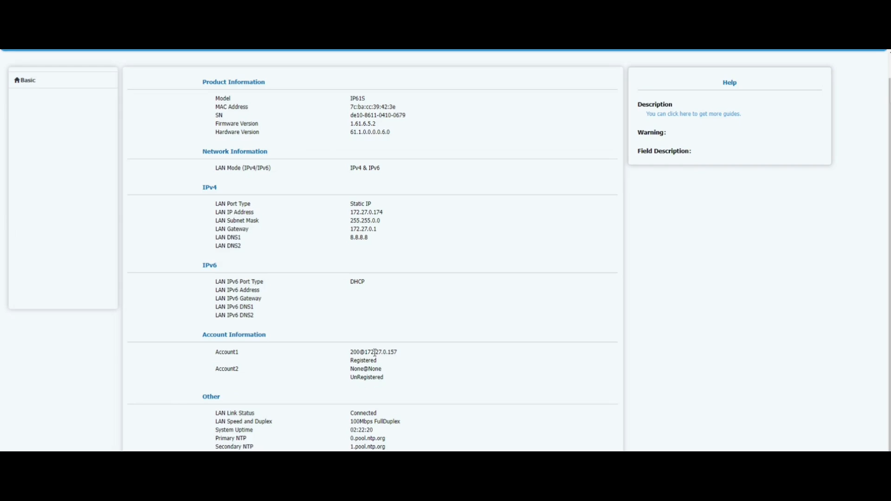
scroll(357, 353, up, 1)
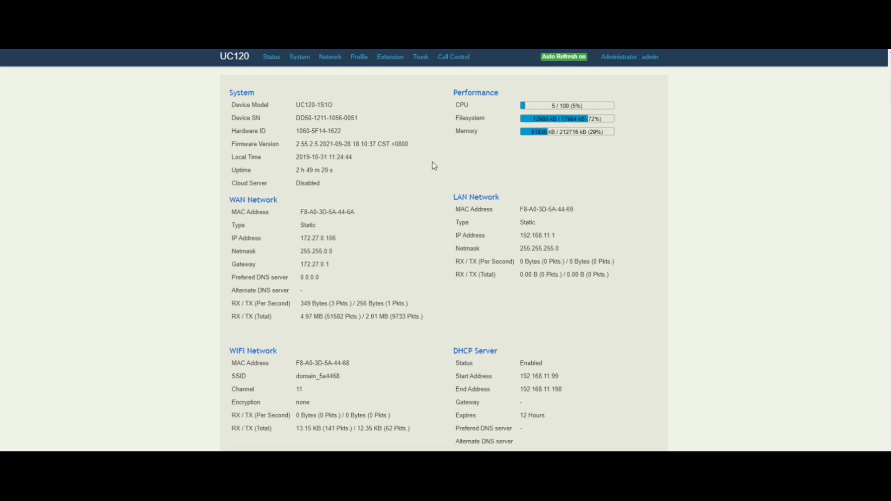
- Look over the UC120 status overview and reveal its Trunk menu
mouse_move(421, 60)
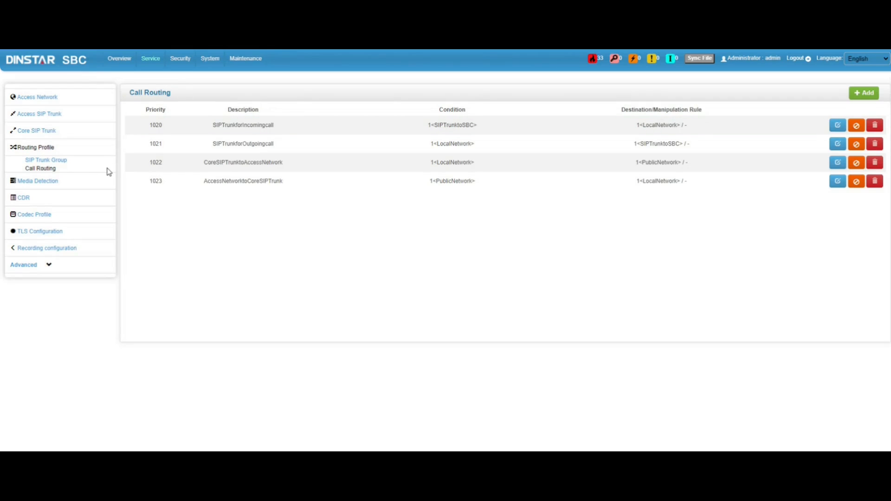
- Browse the SBC System, Access Network and Access Trunk status pages
click(119, 61)
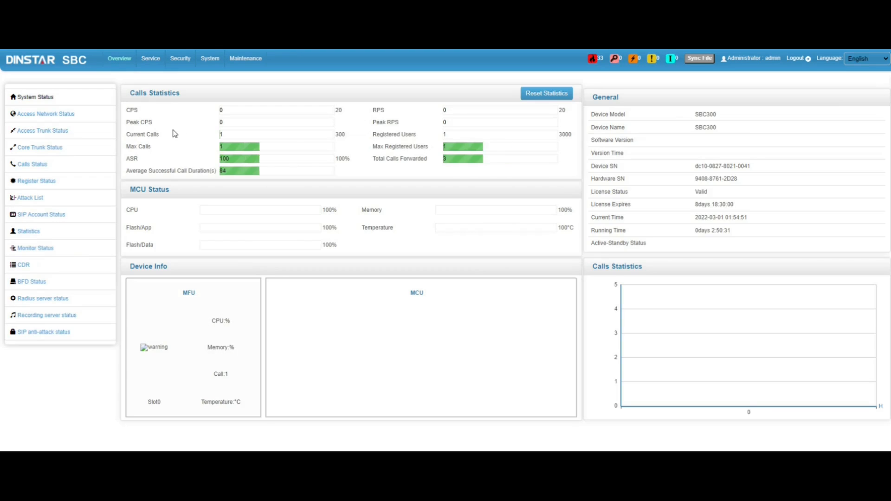
click(74, 116)
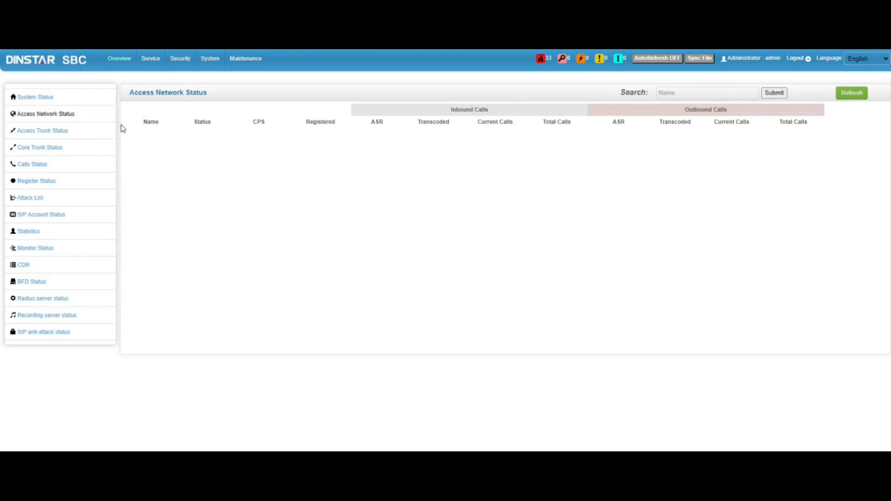
click(69, 133)
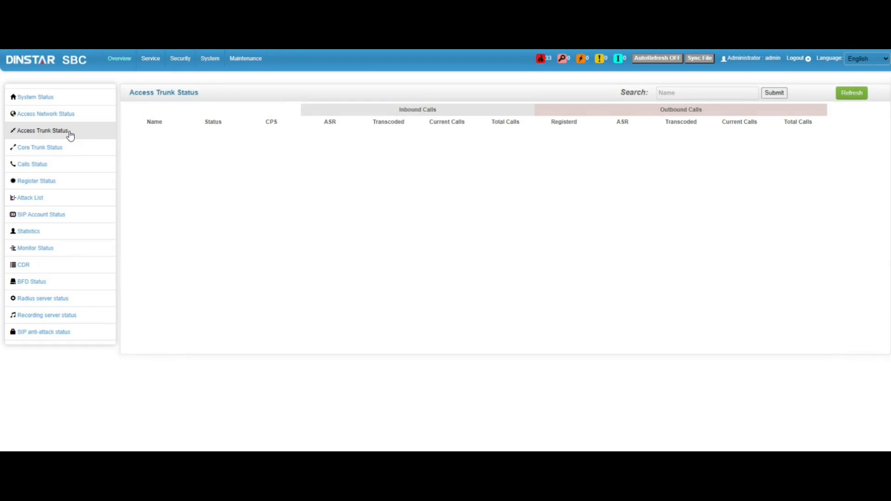
click(63, 119)
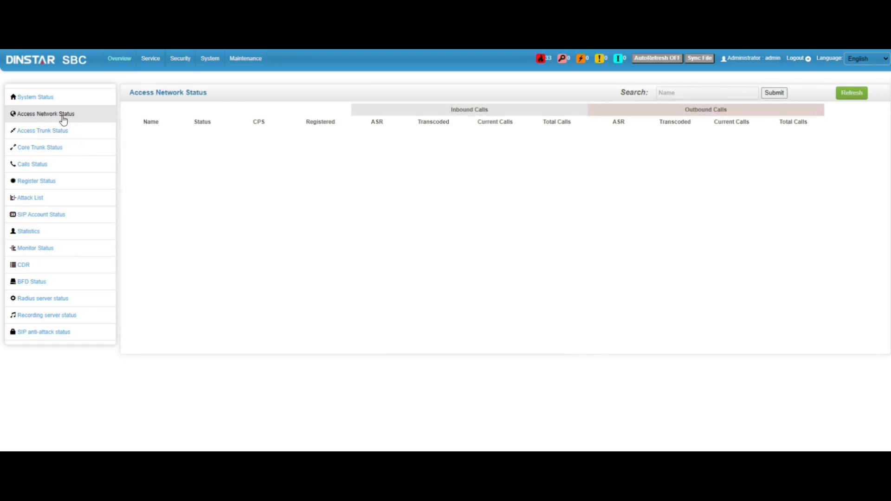
click(51, 98)
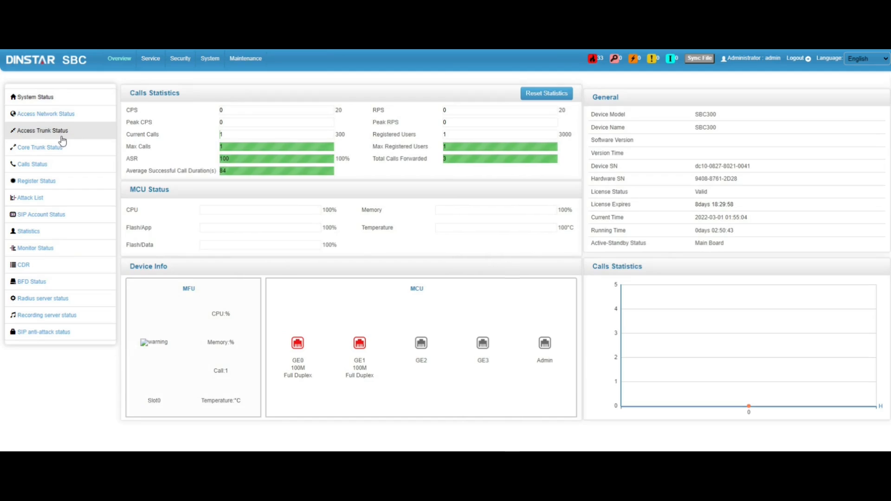
- Refresh Access Trunk status, check Core Trunk, and show the answered 100-to-200 G729 call
click(62, 136)
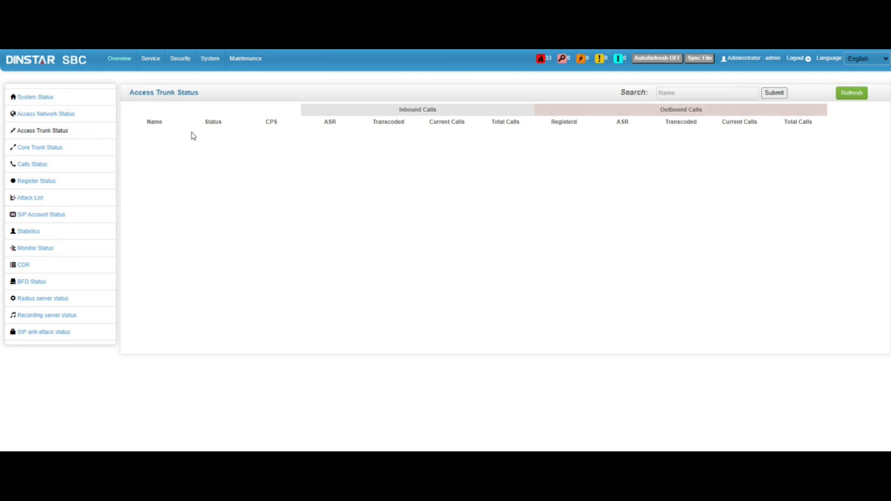
click(862, 96)
click(54, 148)
click(42, 170)
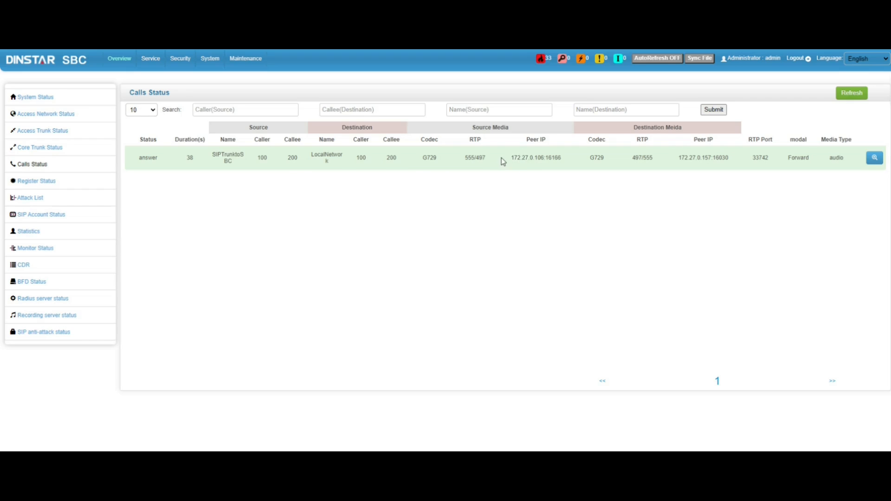
- Refresh the SBC Core Trunk status, then check Access Network and System status
click(59, 148)
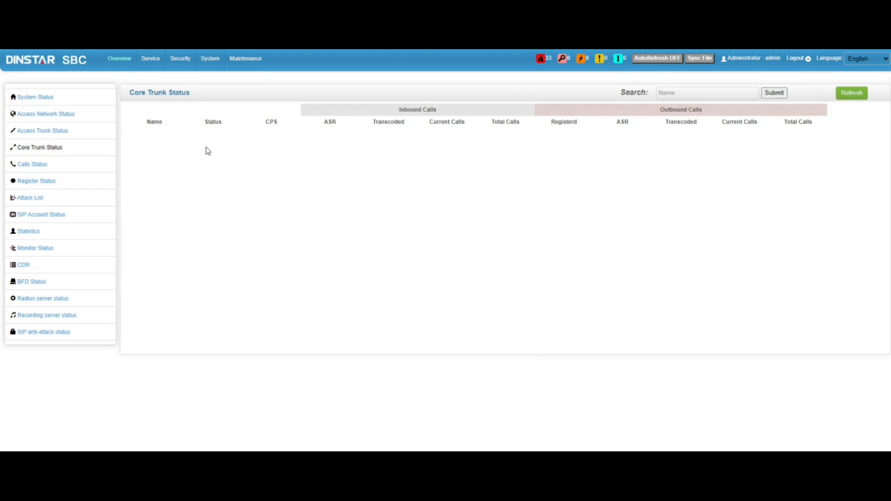
click(840, 96)
click(56, 116)
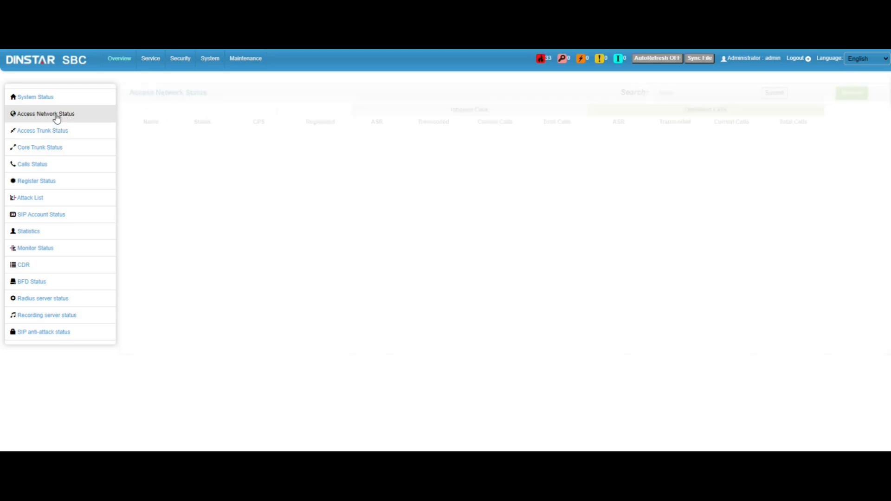
click(36, 97)
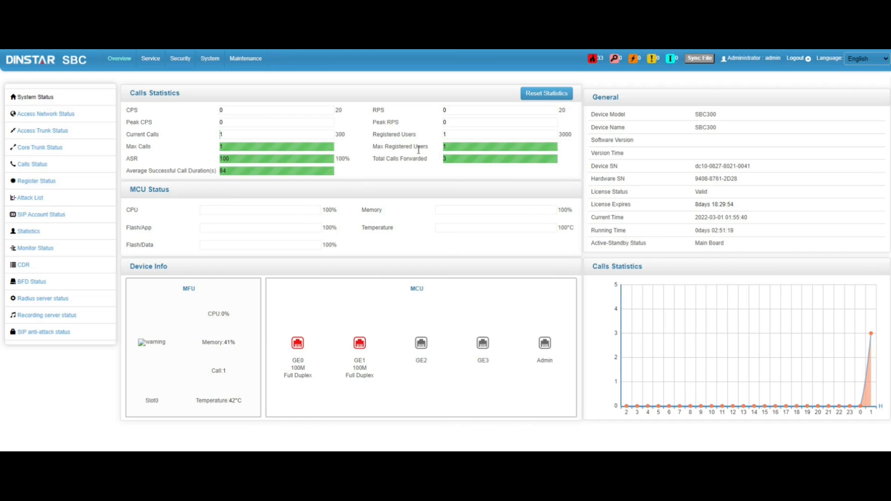
- Revisit the status pages and show Register Status with user 201 registered to LocalNetwork
click(70, 135)
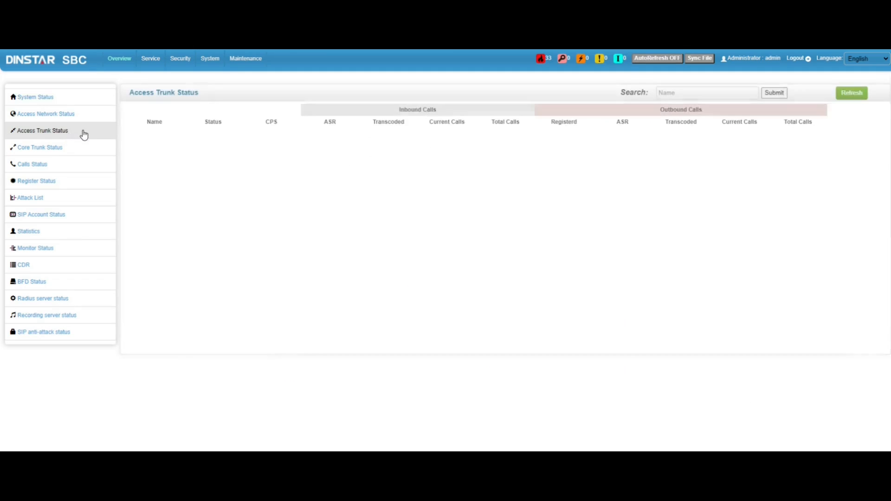
click(58, 114)
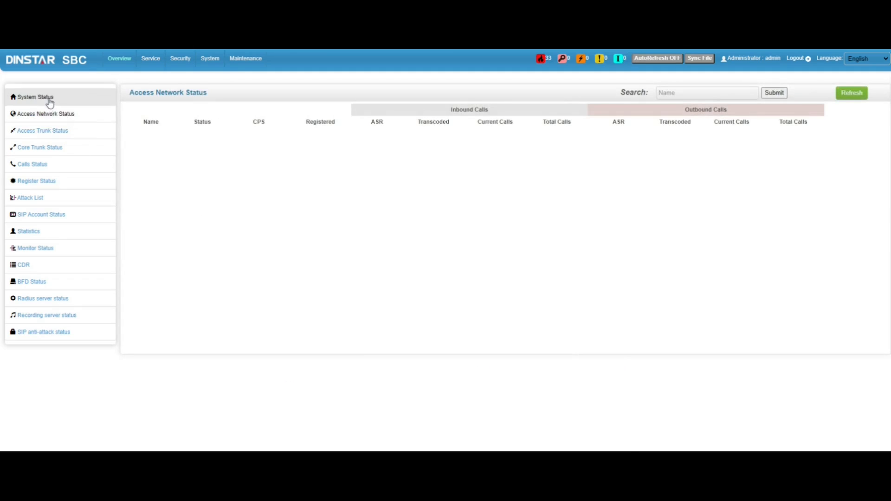
click(50, 99)
click(53, 164)
click(51, 181)
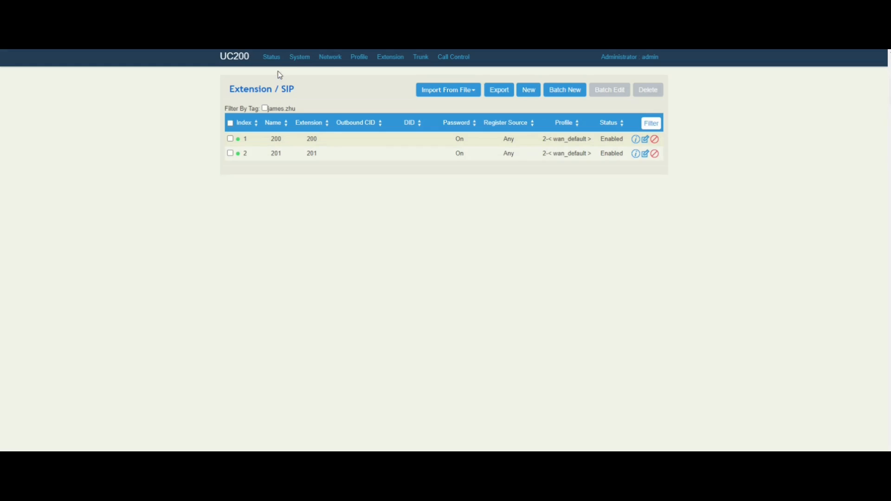
- Confirm the 201-to-200 call shows TALKING in the UC200 current calls, then advance to the Demo slide
mouse_move(276, 62)
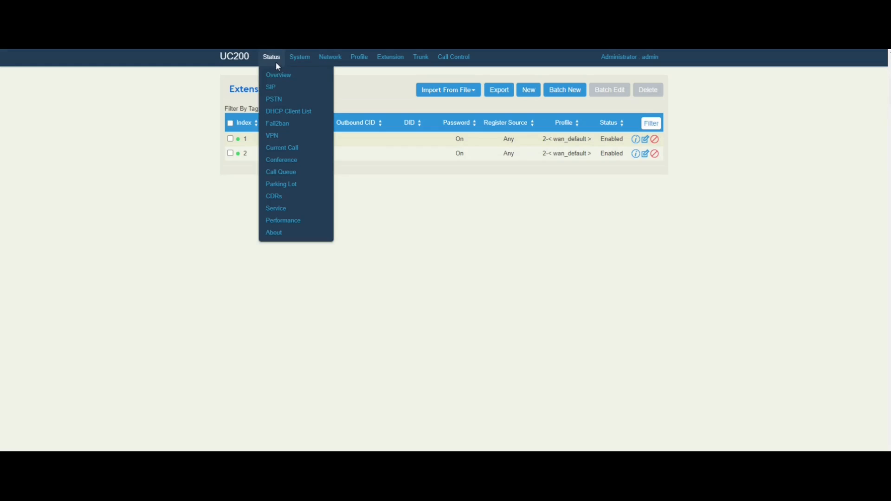
click(282, 148)
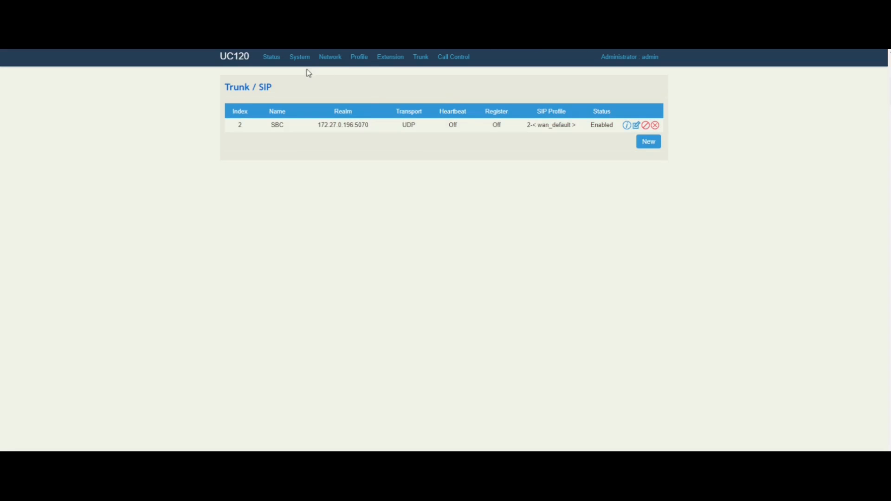
click(270, 58)
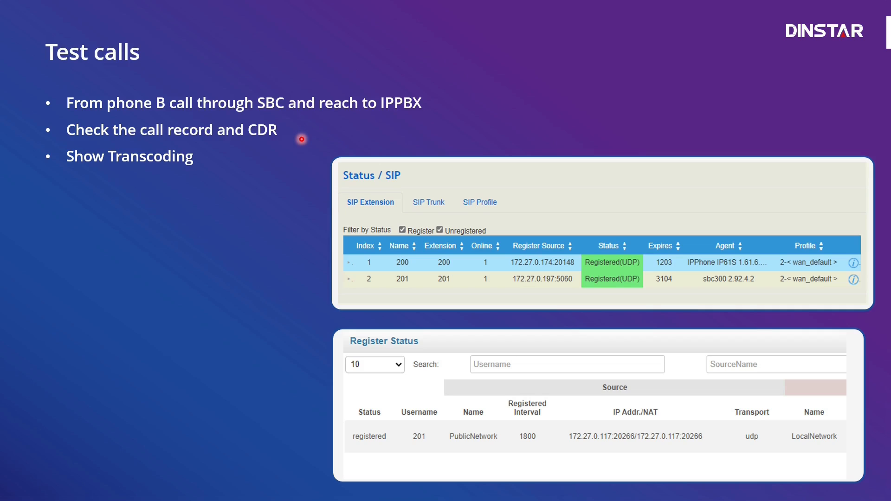
key(Right)
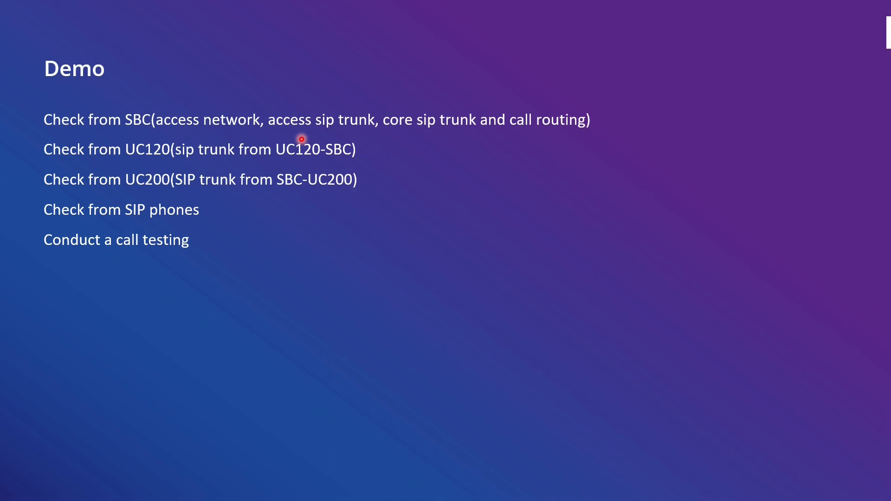